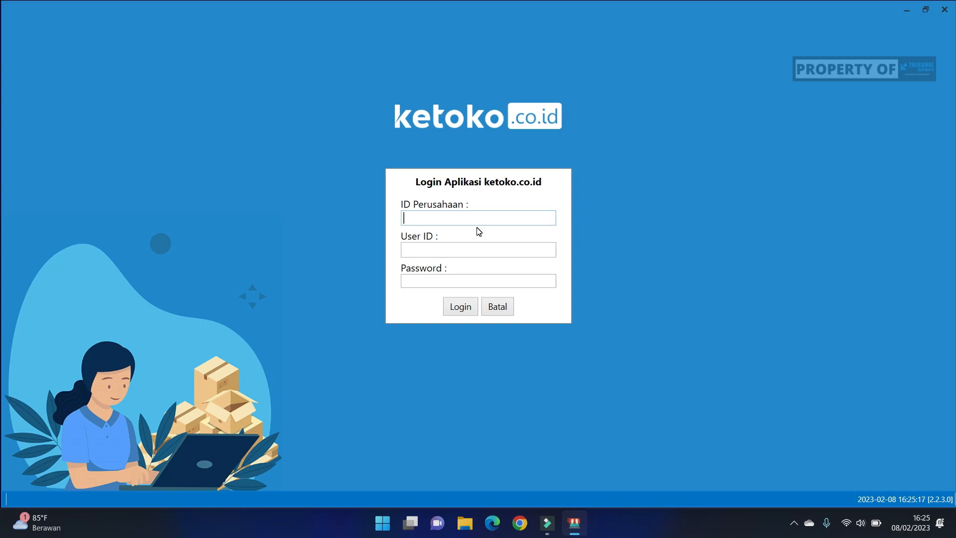
Step: Log in with the company ID trigonal and open the list of users
type("trigonal")
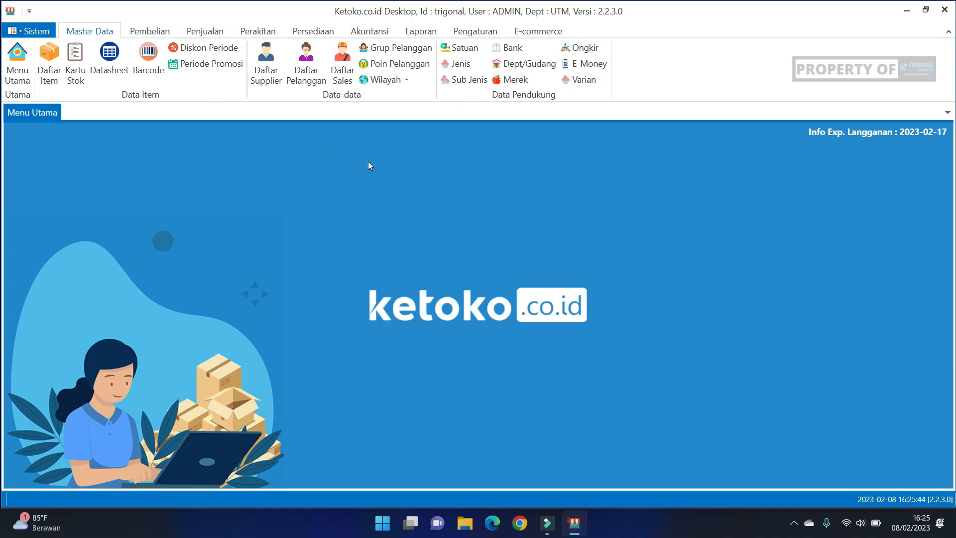
left_click(468, 33)
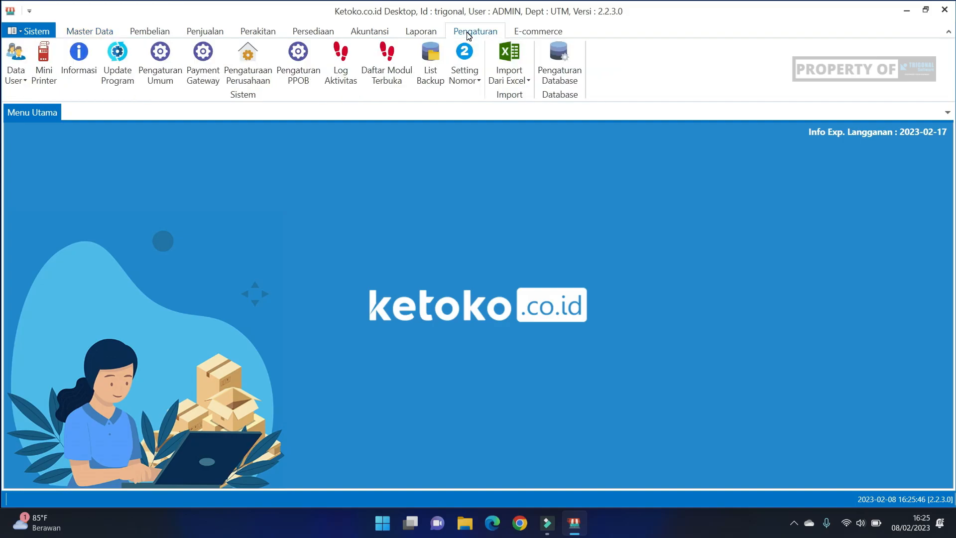
left_click(21, 84)
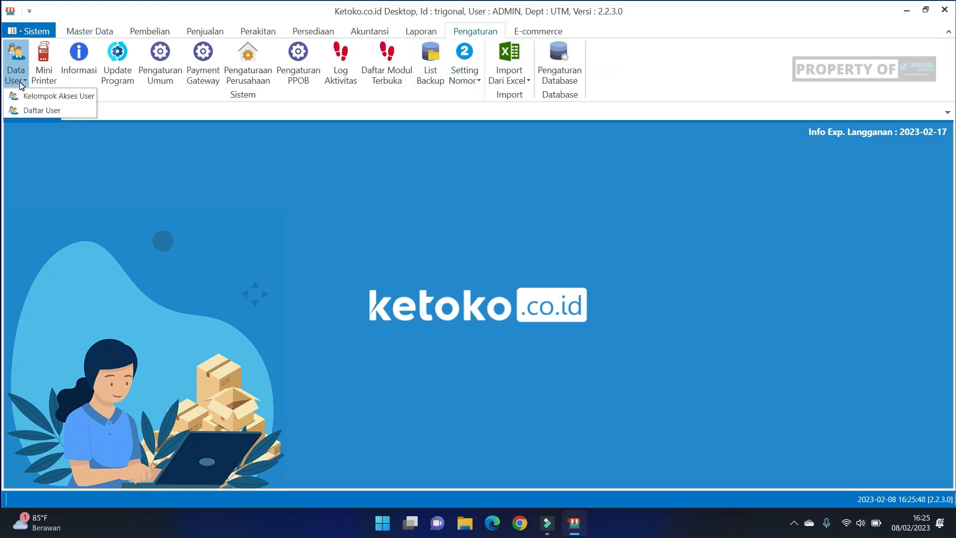
left_click(32, 112)
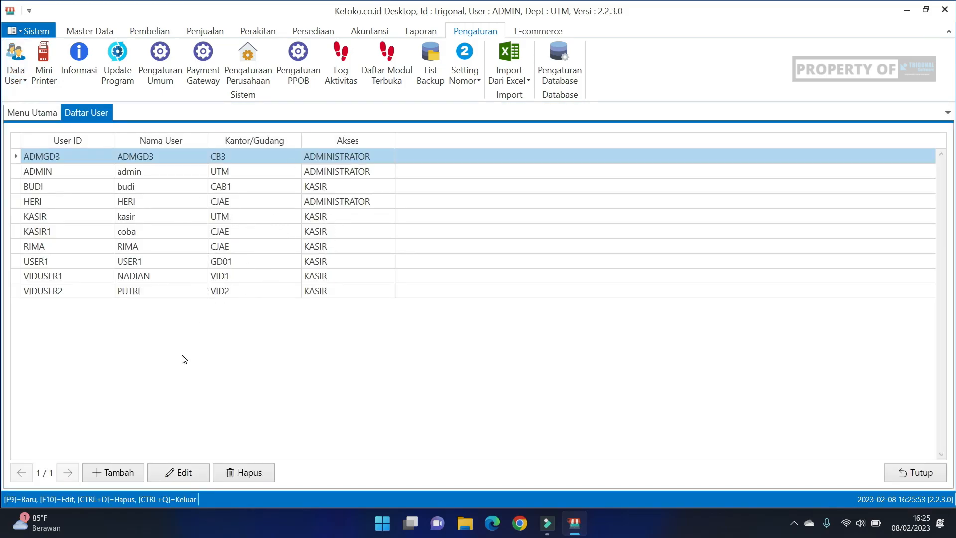
Step: Start a new user record and fill in its user ID, password and user name
left_click(115, 480)
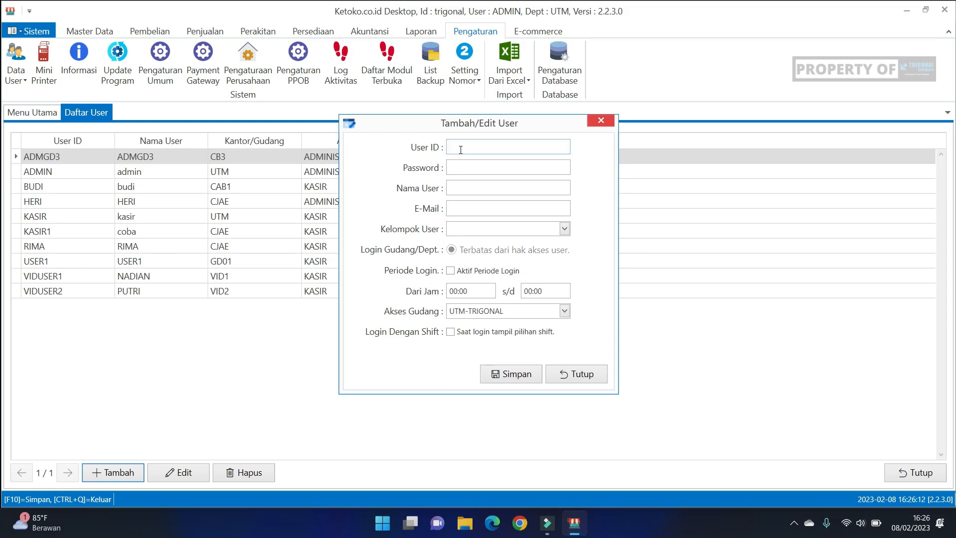
type("ADI")
key("Tab")
type("1234adi")
key("BackSpace")
key("BackSpace")
key("BackSpace")
type("Adi")
key("BackSpace")
type("i")
mouse_move(485, 129)
left_mouse_down()
mouse_move(503, 252)
mouse_move(500, 330)
mouse_move(528, 198)
mouse_move(475, 113)
left_mouse_up()
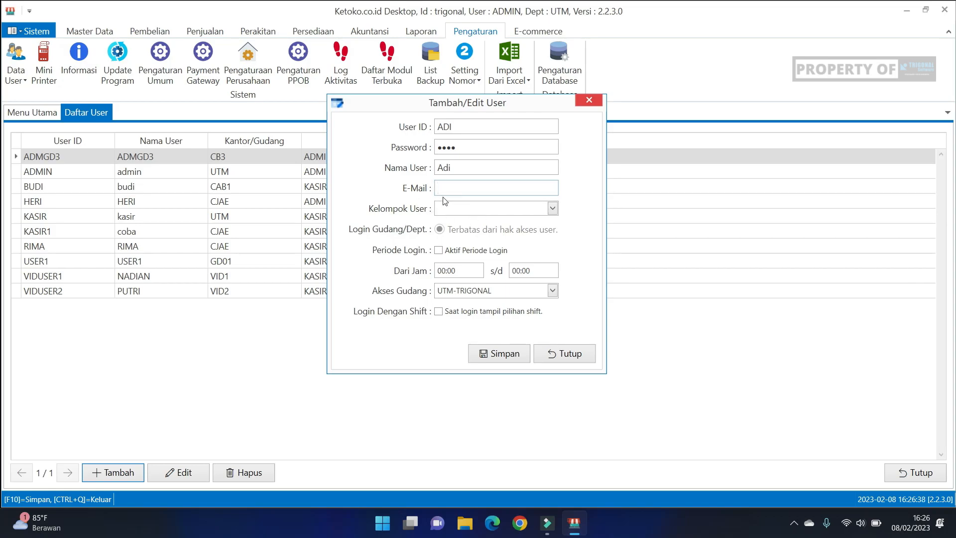
Step: Assign the new user to the KASIR group and activate a login period from 06:00 to 17:00
left_click(551, 209)
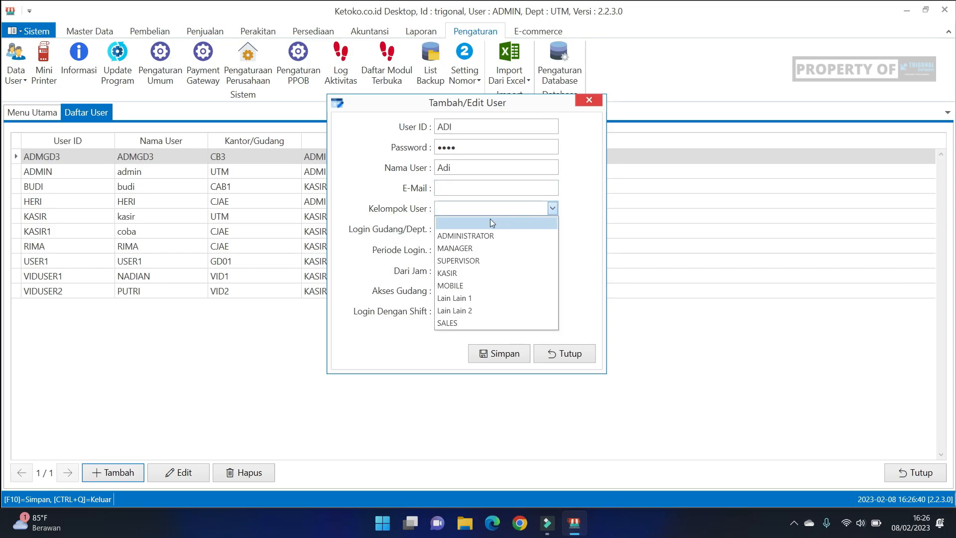
left_click(471, 274)
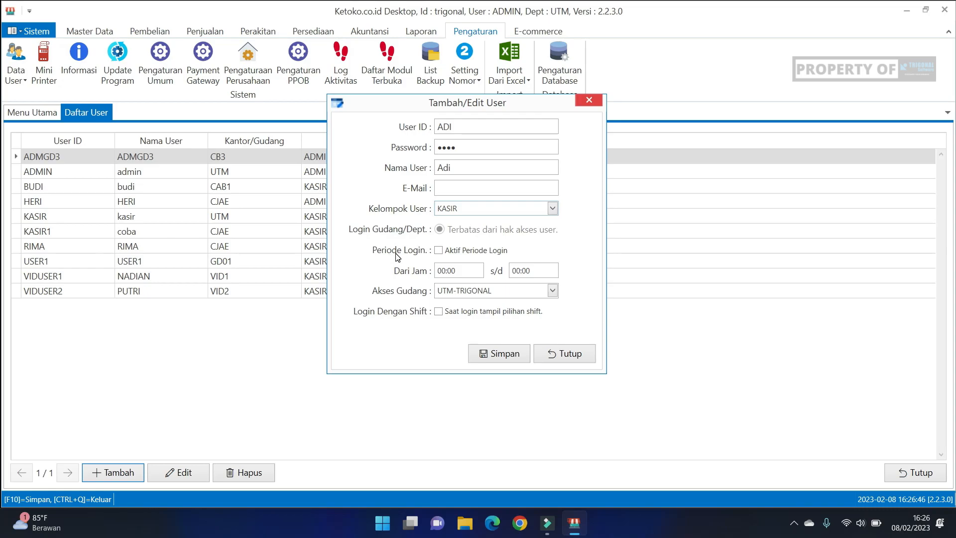
left_click(440, 251)
left_click(442, 270)
type("06")
left_click(515, 269)
type("17")
Step: Check the available warehouses for the new user and try the option to log in with a shift
left_click(552, 291)
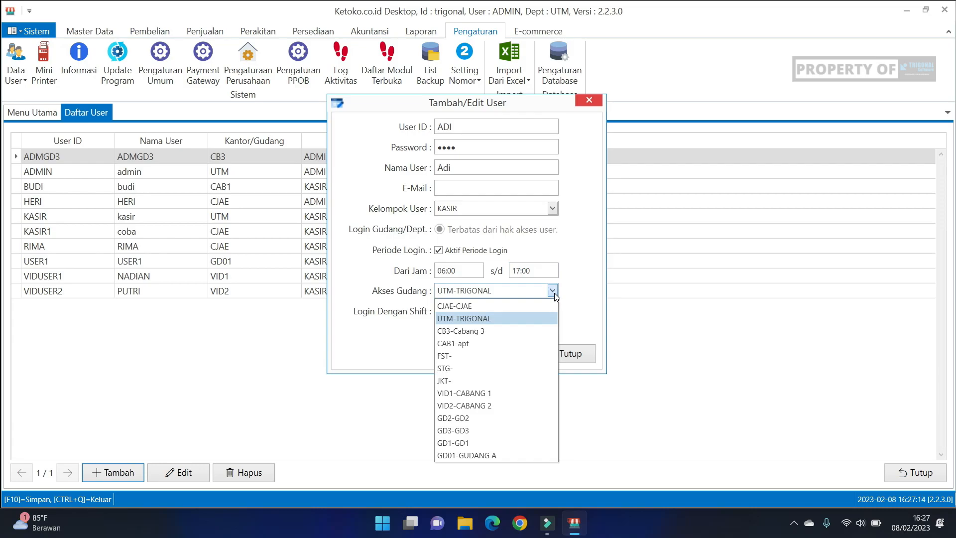
left_click(554, 292)
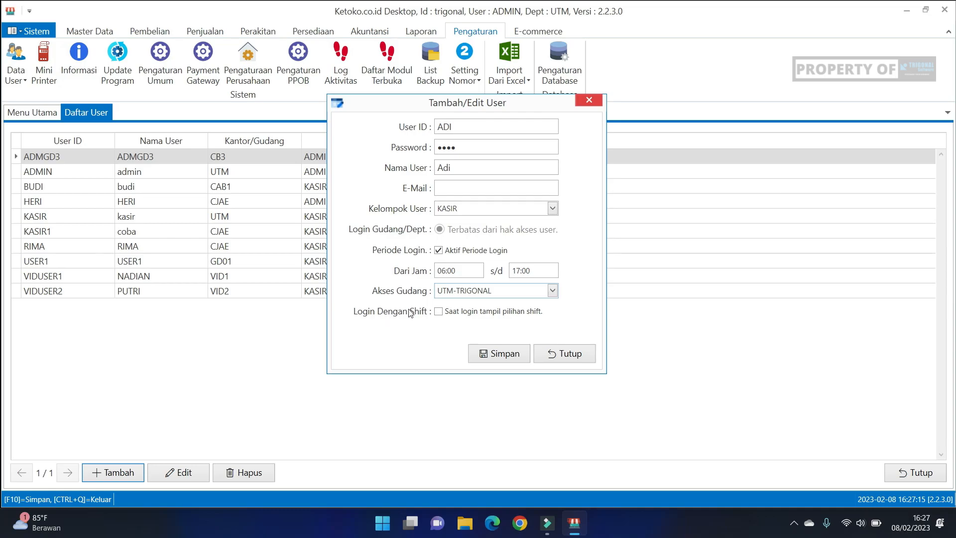
left_click(439, 312)
left_click(438, 311)
Step: Try to save the new user without an e-mail address
left_click(491, 359)
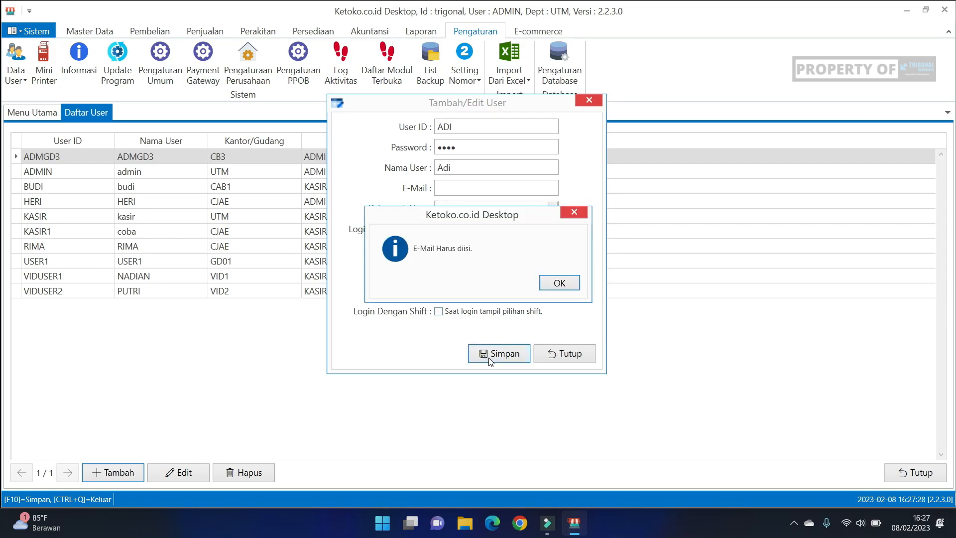
left_click(555, 283)
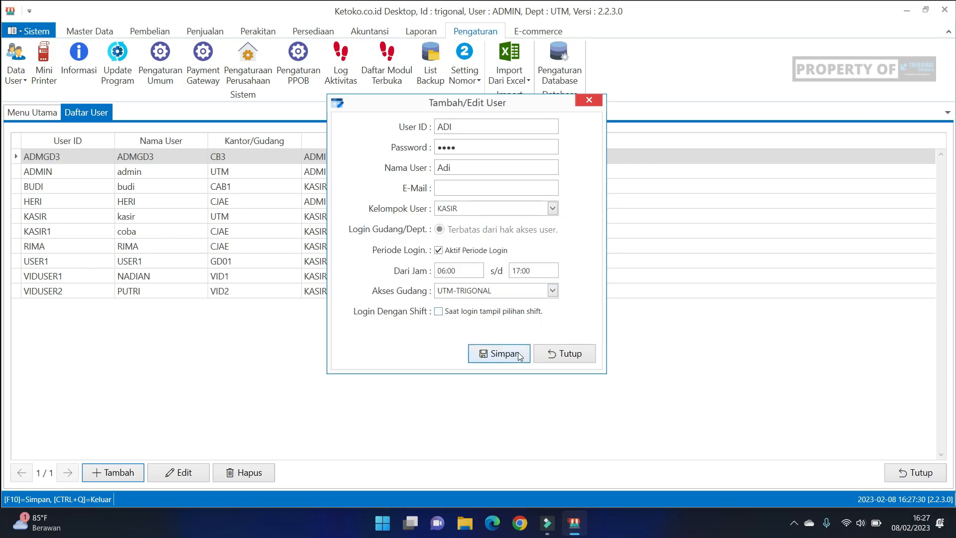
left_click(519, 356)
left_click_drag(506, 215, 518, 270)
left_click(565, 299)
Step: Fill in the new user's e-mail, save the record and close the form
left_click(486, 189)
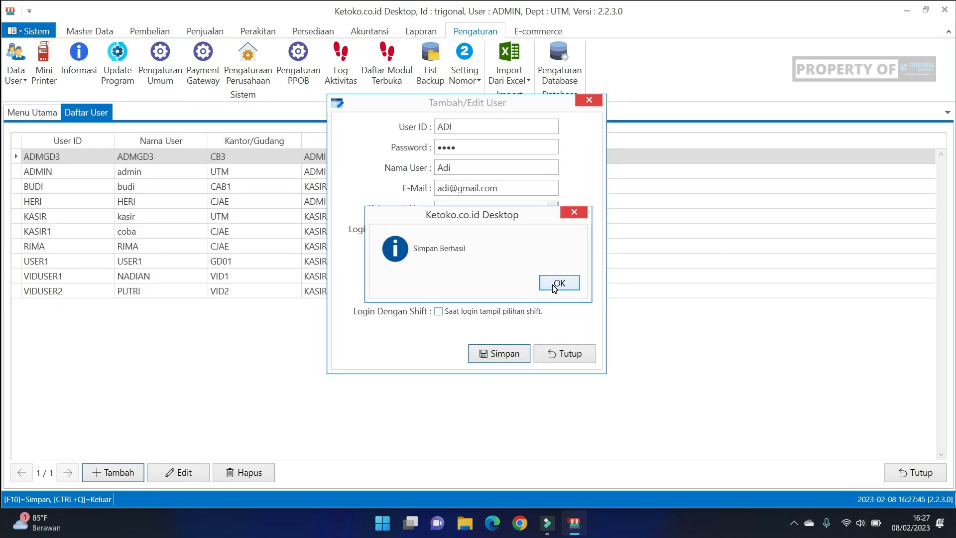
left_click(559, 283)
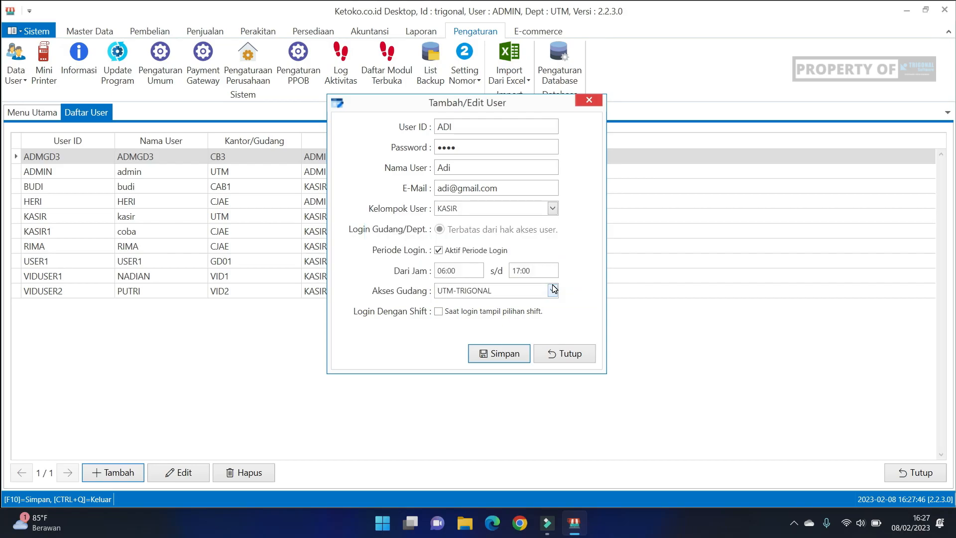
left_click(569, 352)
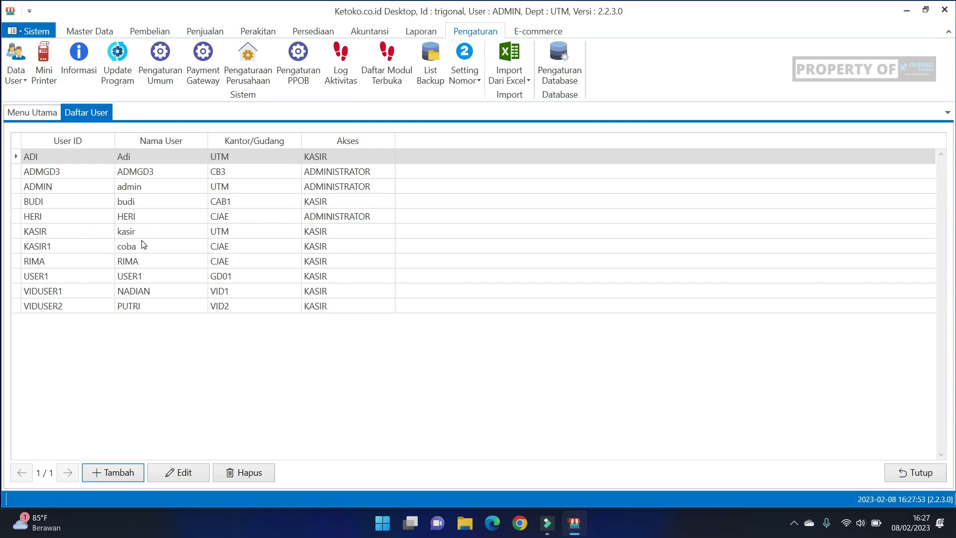
Step: Examine the user group choices available in a blank user form, and close it without saving
left_click(126, 156)
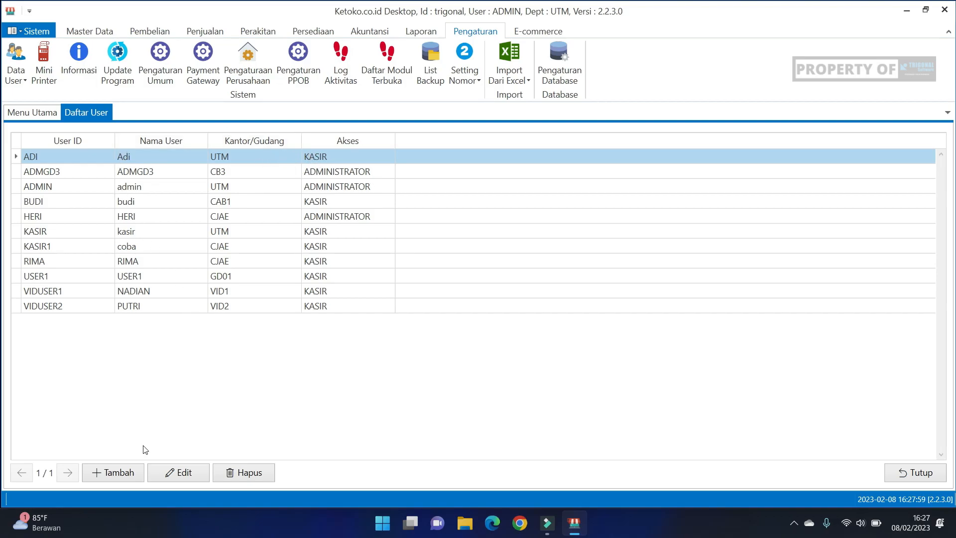
left_click(130, 471)
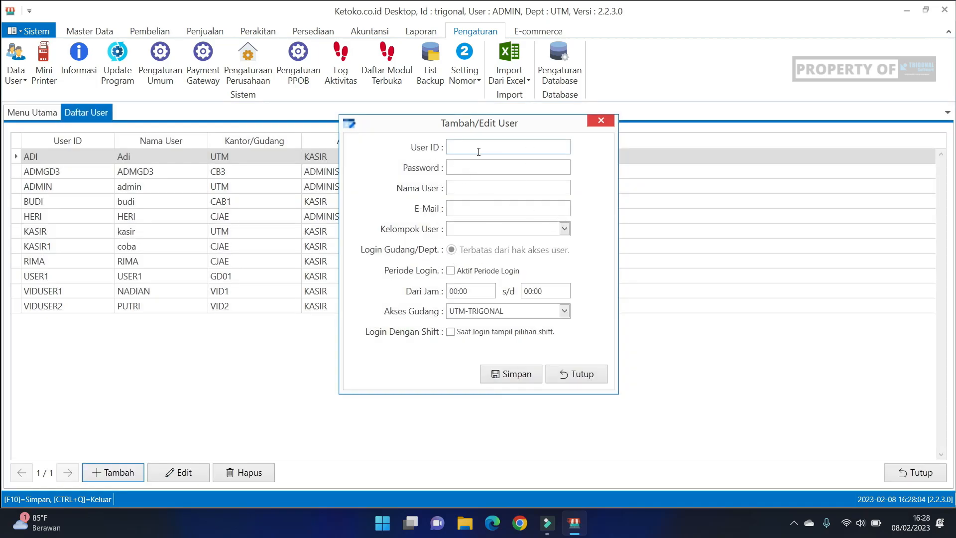
left_click(563, 230)
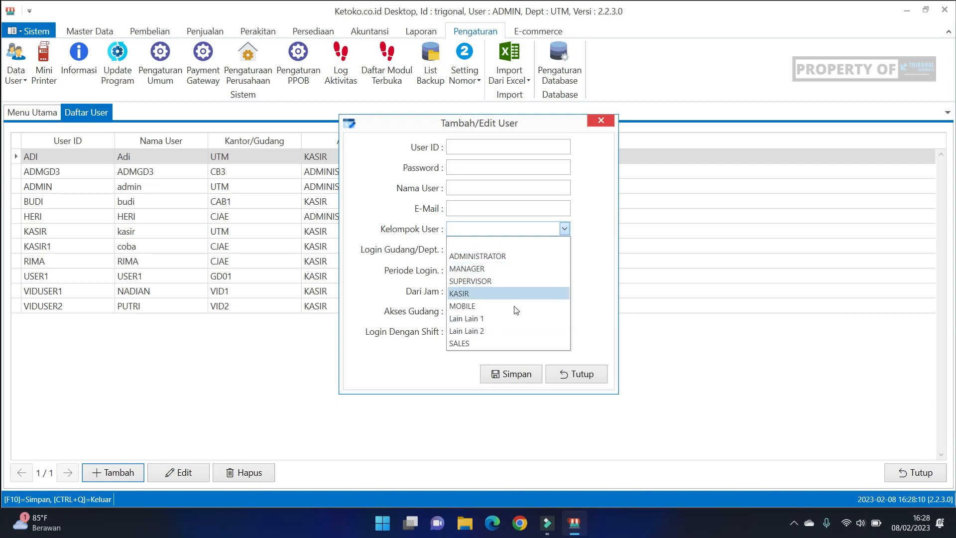
left_click(602, 201)
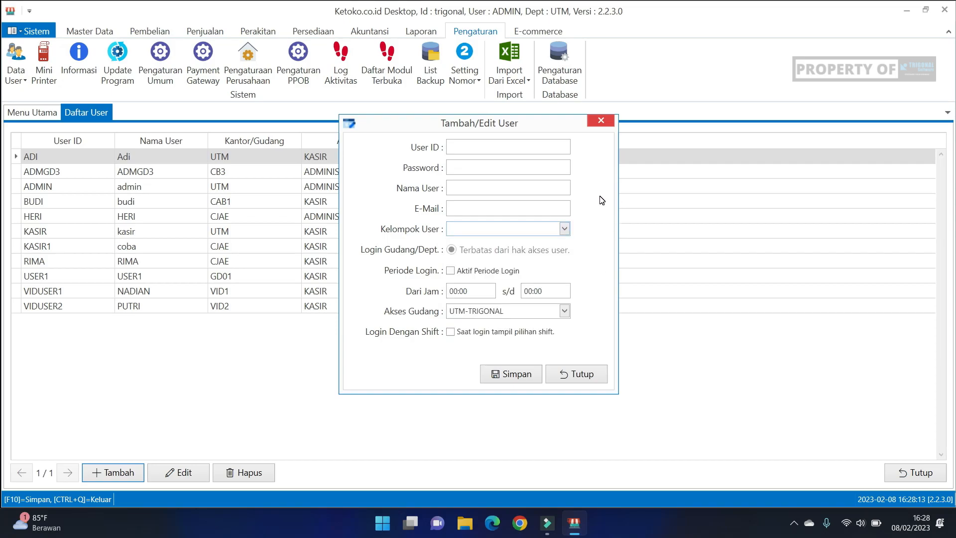
left_click(610, 123)
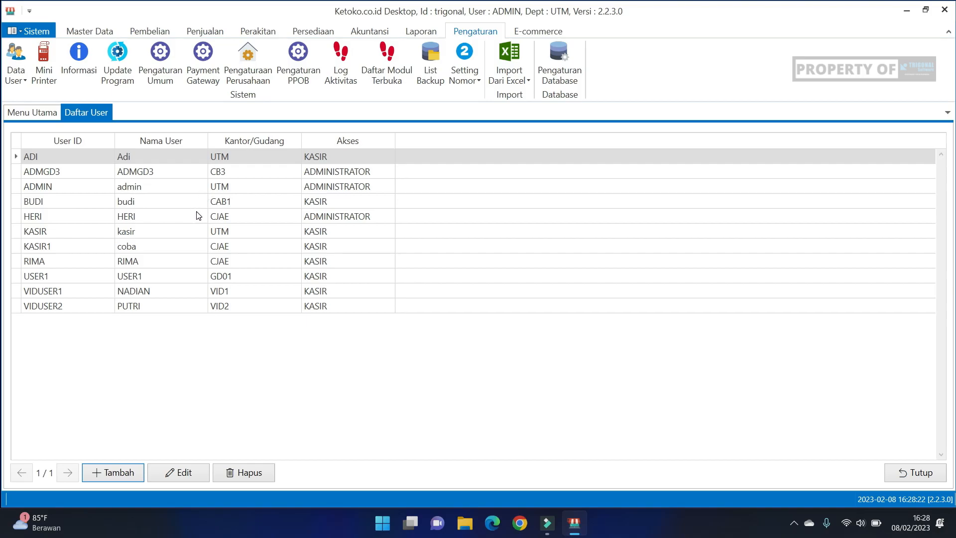
Step: Open the user group access settings and select the KASIR group
left_click(16, 81)
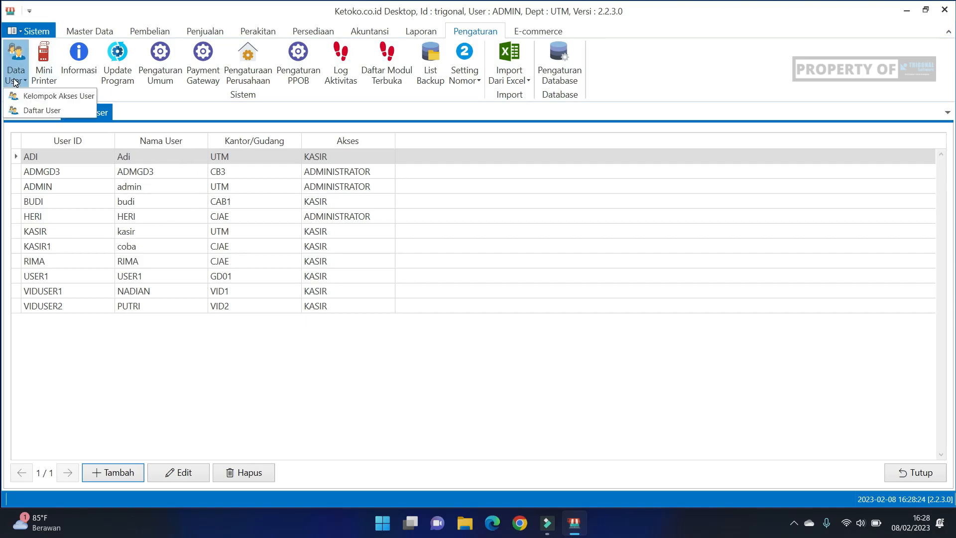
left_click(35, 97)
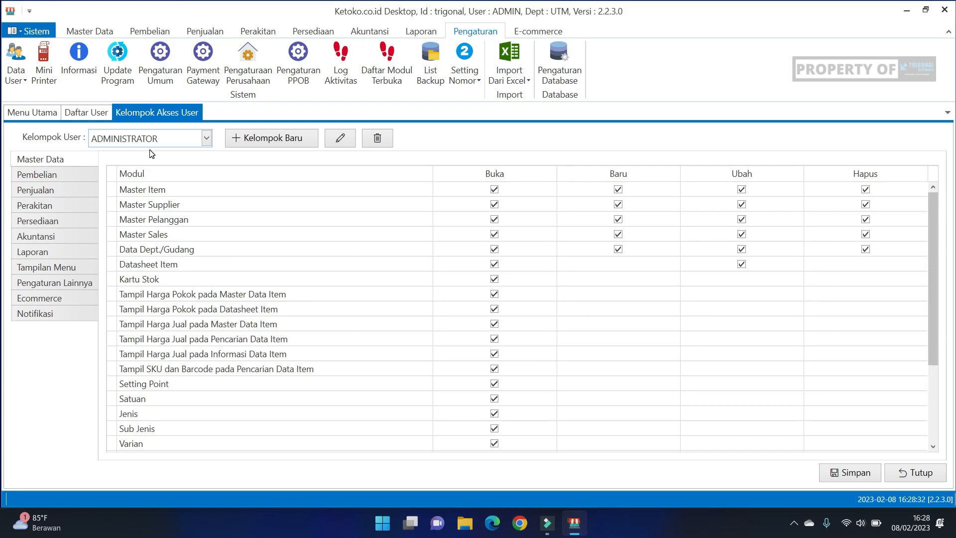
left_click(204, 138)
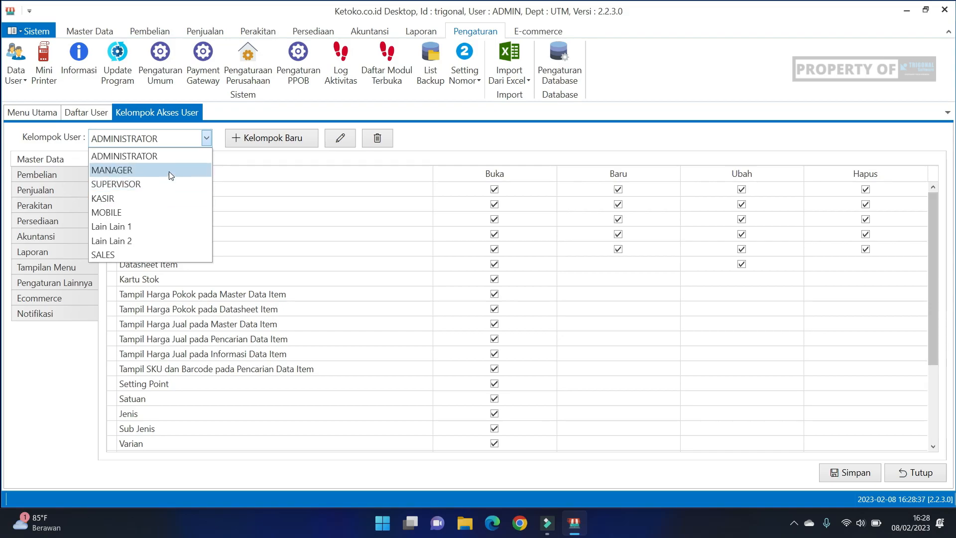
left_click(154, 198)
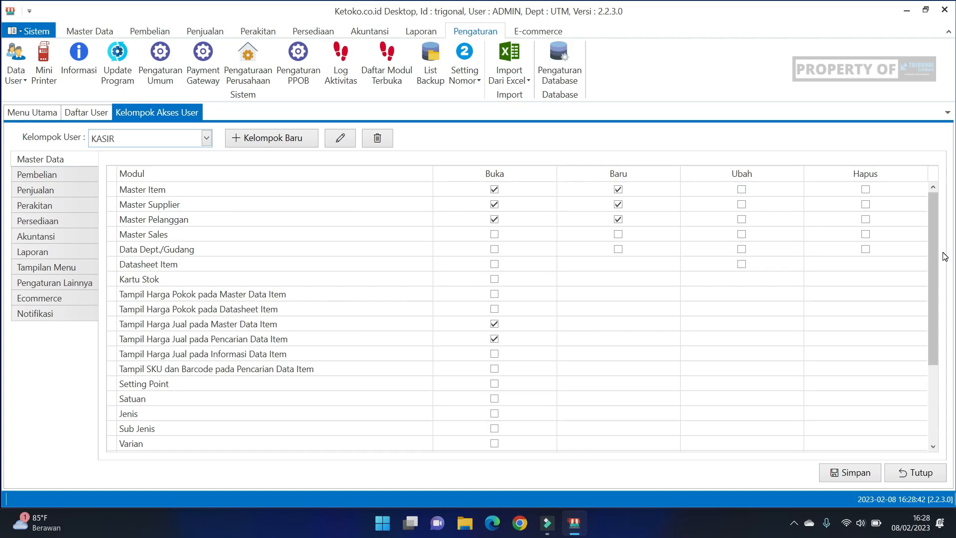
Step: Examine the KASIR group's Master Data permissions, including item, supplier and cost price display access
left_click_drag(934, 238, 935, 347)
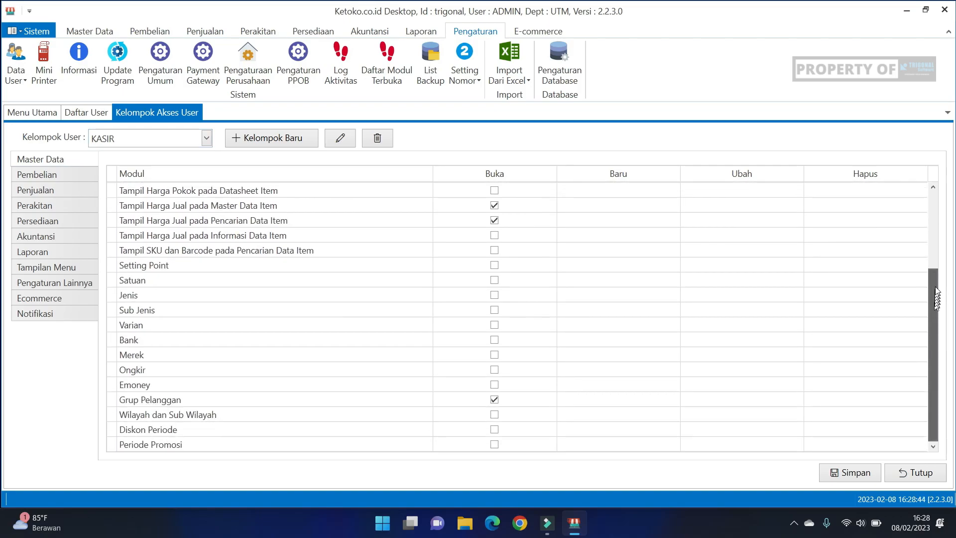
left_click_drag(935, 294, 934, 211)
left_click_drag(932, 293, 927, 366)
left_click_drag(932, 302, 934, 226)
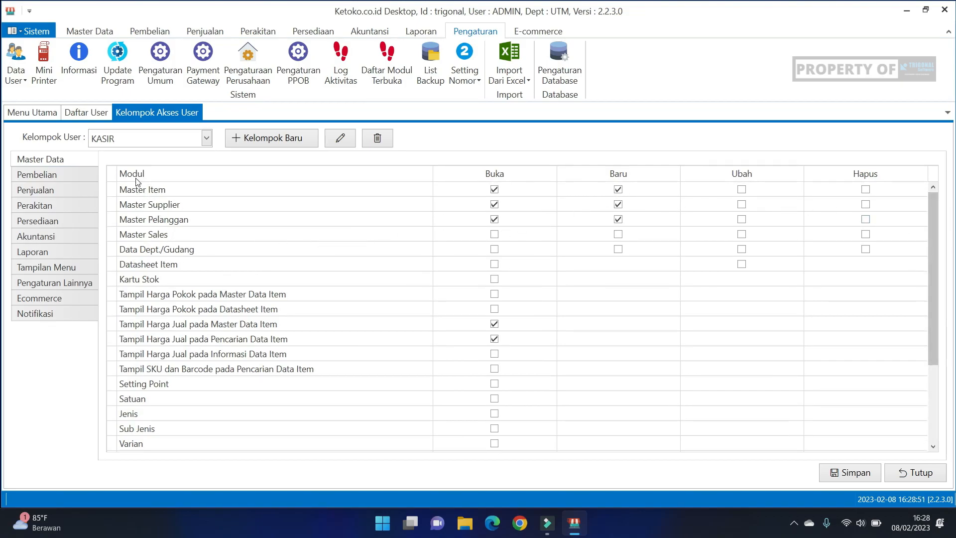
left_click(143, 190)
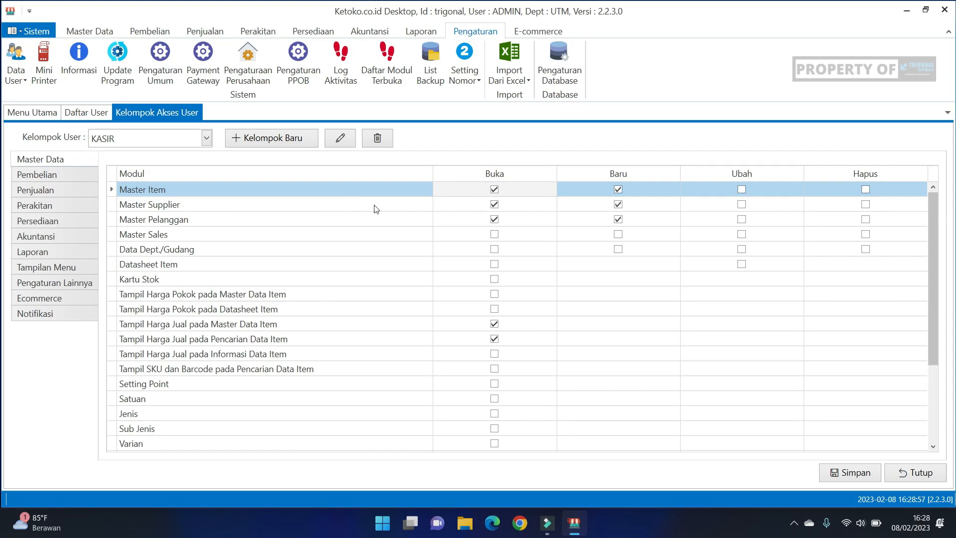
left_click(186, 206)
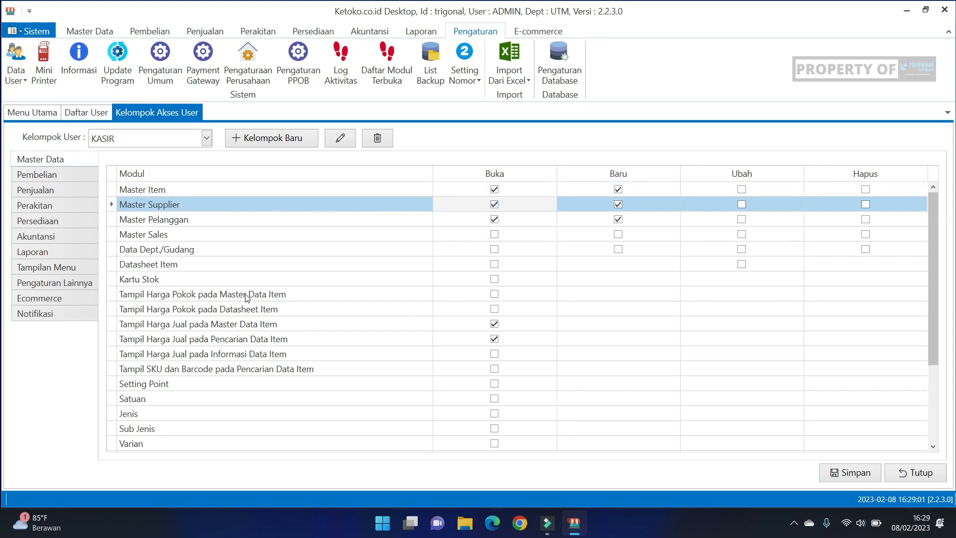
left_click(204, 296)
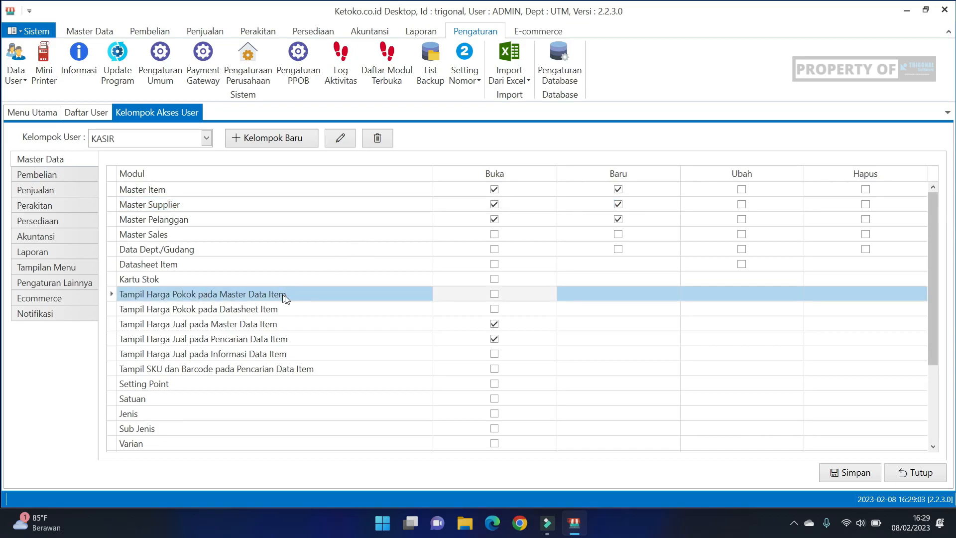
mouse_move(936, 277)
left_mouse_down()
mouse_move(948, 338)
mouse_move(947, 264)
left_mouse_up()
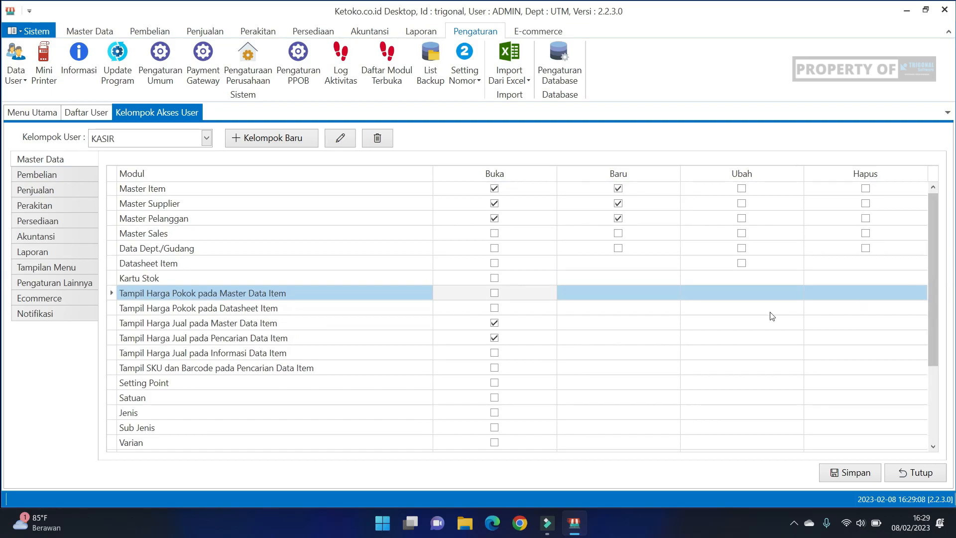
left_click(241, 310)
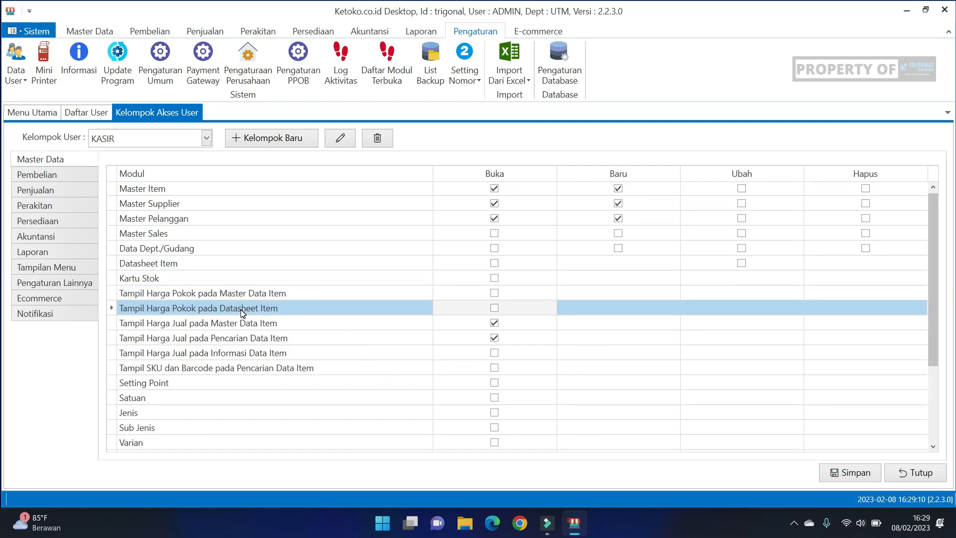
left_click_drag(934, 267, 951, 254)
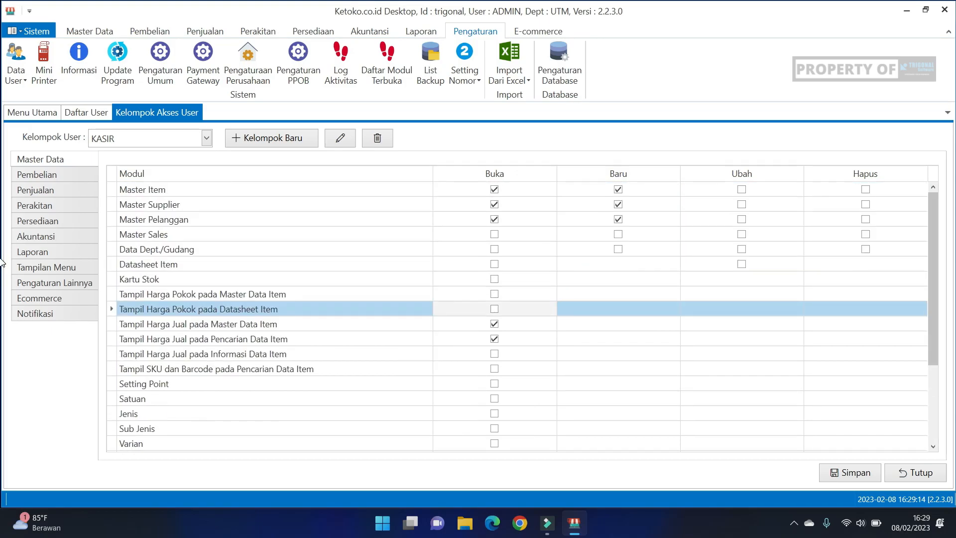
Step: Review the KASIR group's Pembelian and Penjualan permissions, including selling below the minimum profit
left_click(36, 178)
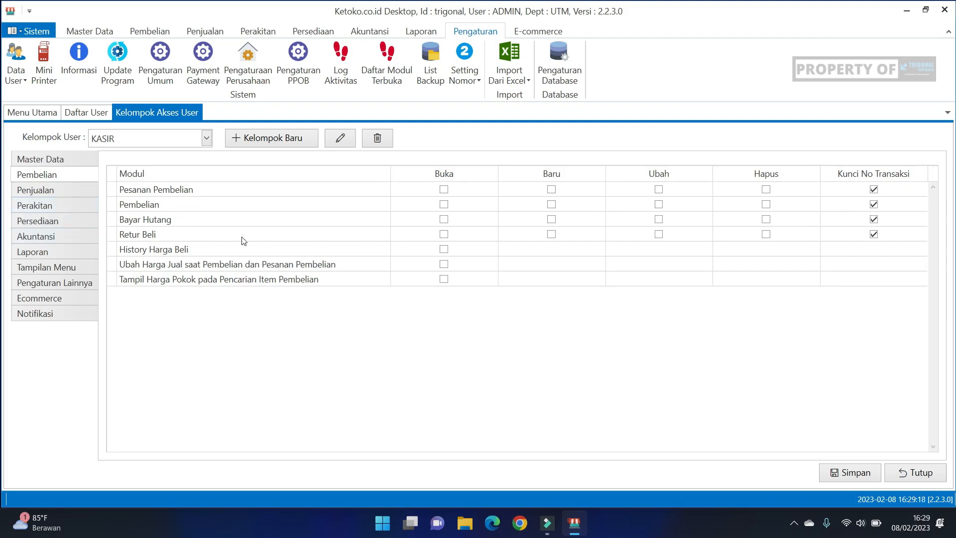
left_click(63, 197)
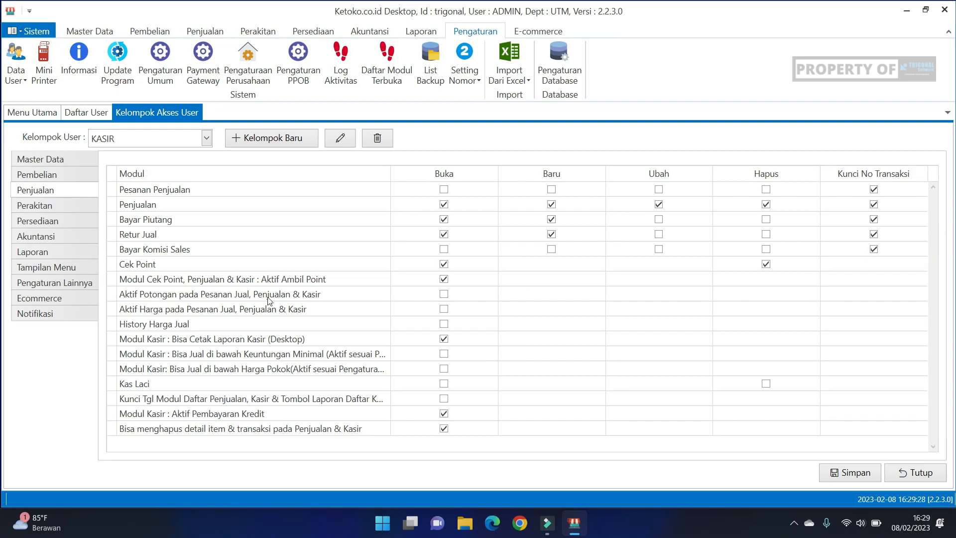
left_click(210, 356)
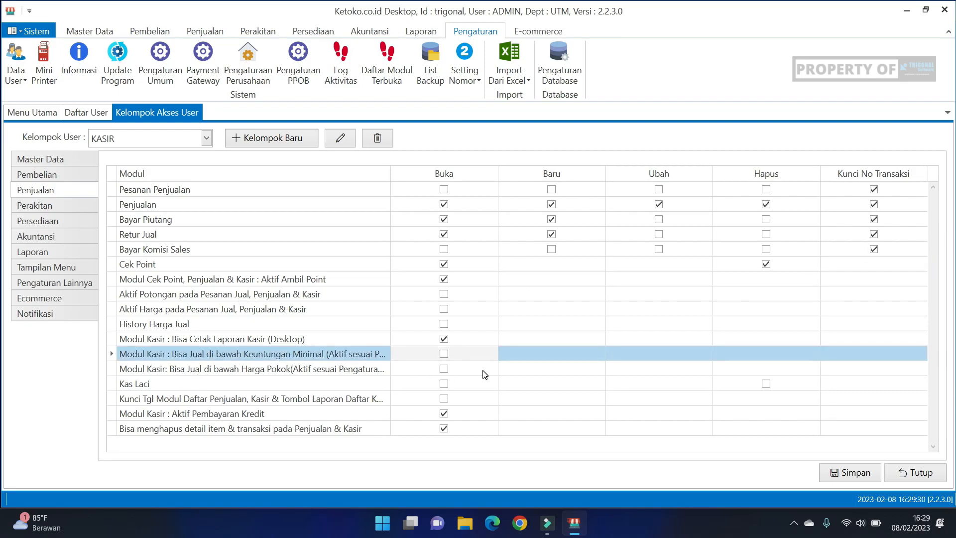
Step: Review the KASIR group's Cek Point permission under Penjualan, and its Perakitan, Persediaan and Akuntansi permissions
left_click(265, 271)
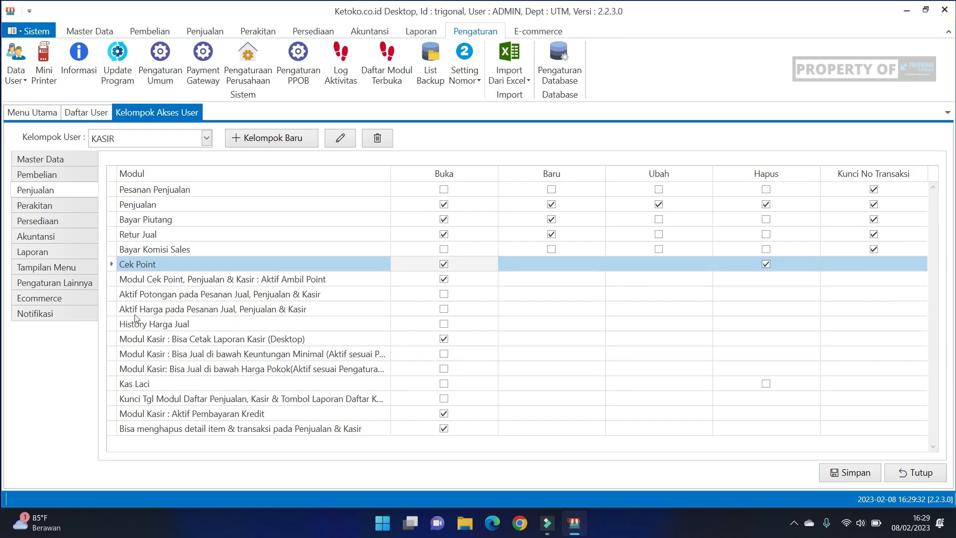
left_click(56, 209)
left_click(54, 224)
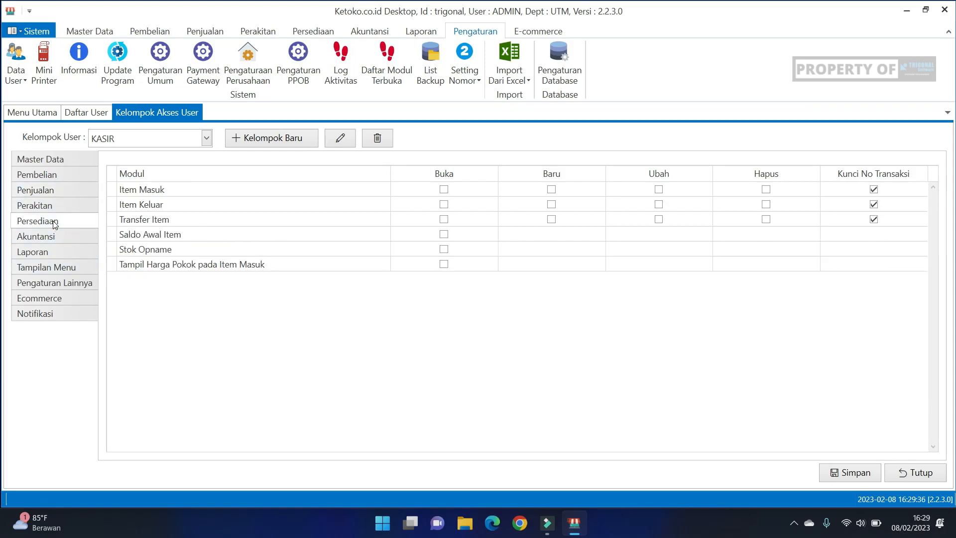
left_click(56, 237)
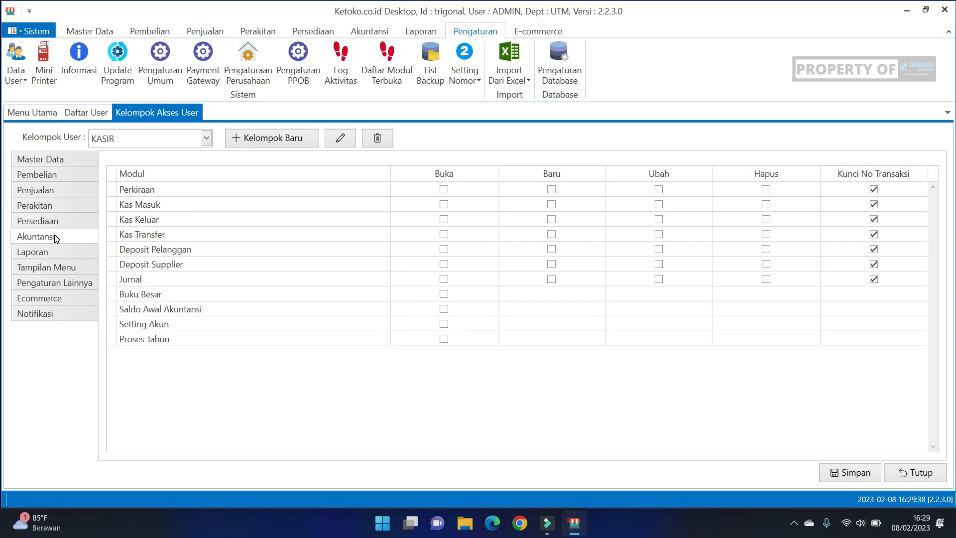
Step: Examine the KASIR group's Tampilan Menu options, including the Penjualan menu, dashboard chart and direct opening of the Kasir modules
left_click(64, 272)
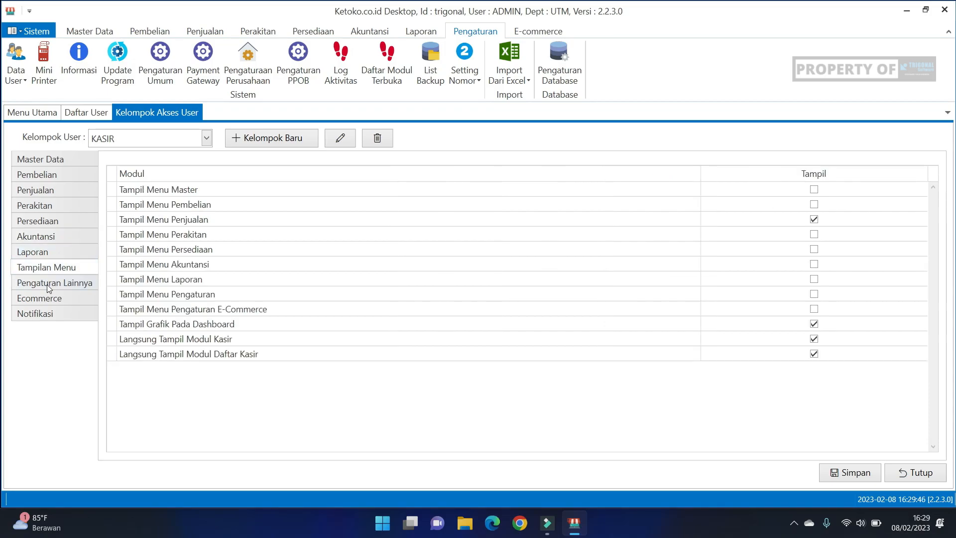
left_click(229, 239)
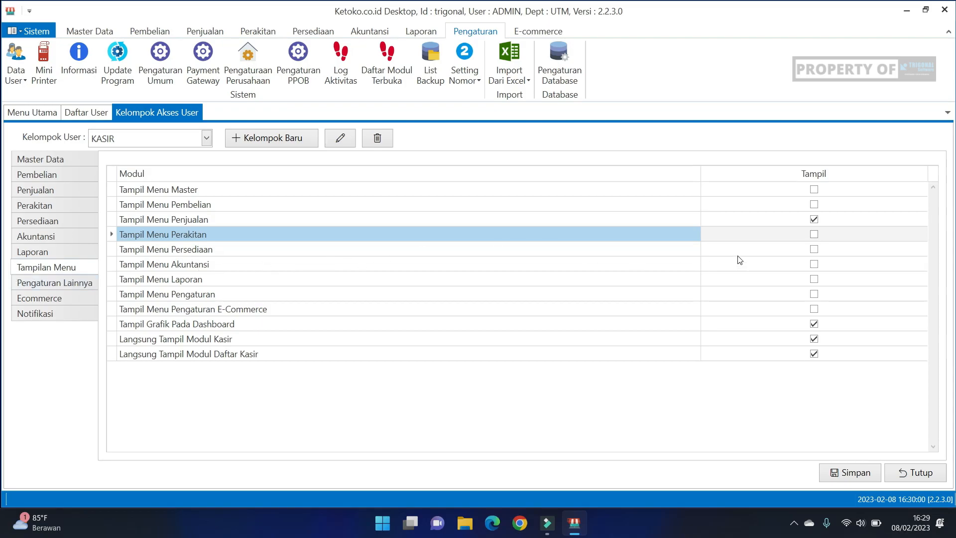
left_click(629, 214)
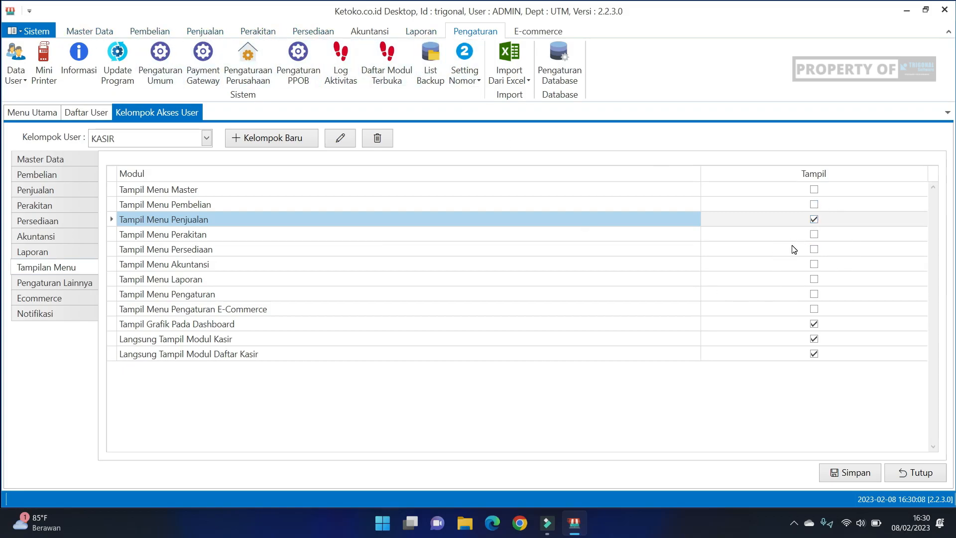
left_click(575, 236)
left_click(353, 219)
left_click(644, 323)
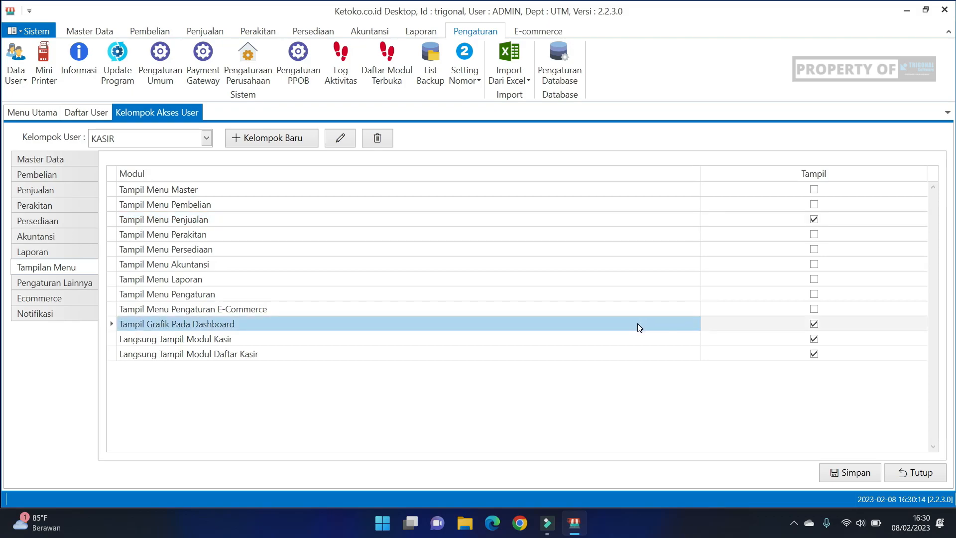
left_click(463, 345)
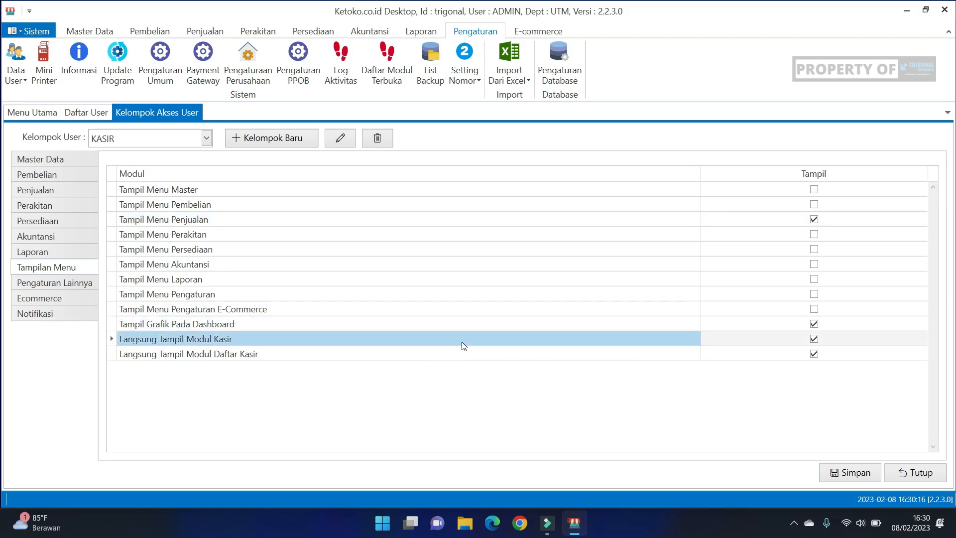
left_click(457, 354)
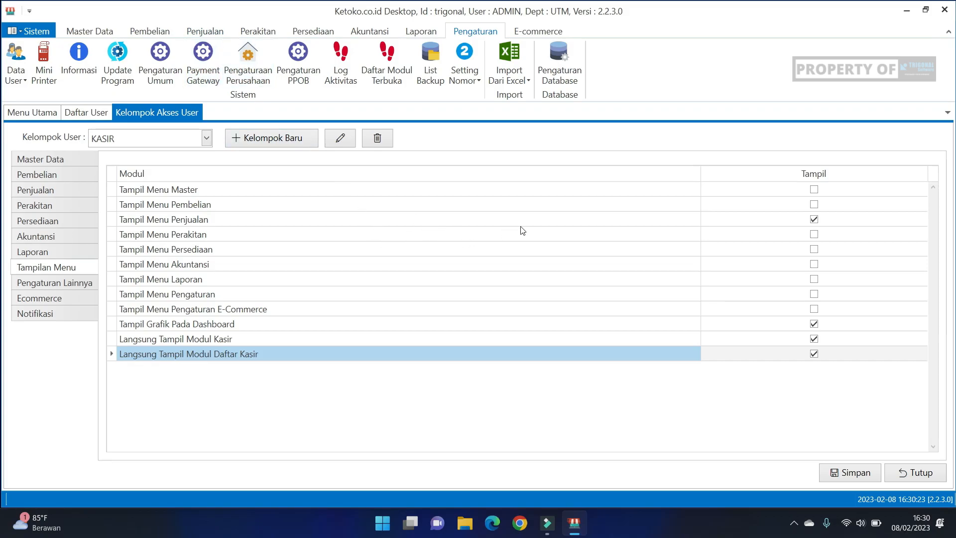
left_click(539, 230)
left_click(536, 220)
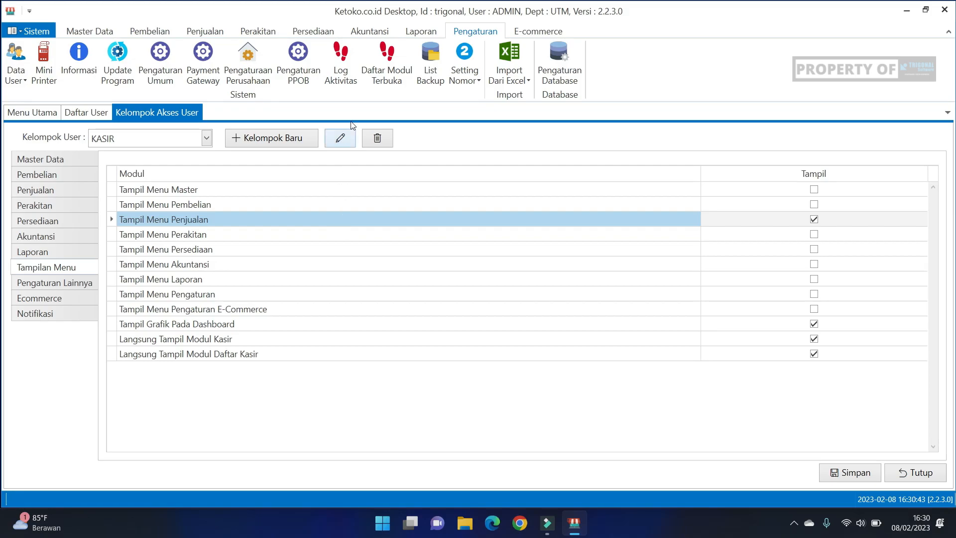
Step: Compare the Akuntansi menu with the KASIR group's Tampil Menu Akuntansi display option
left_click(370, 32)
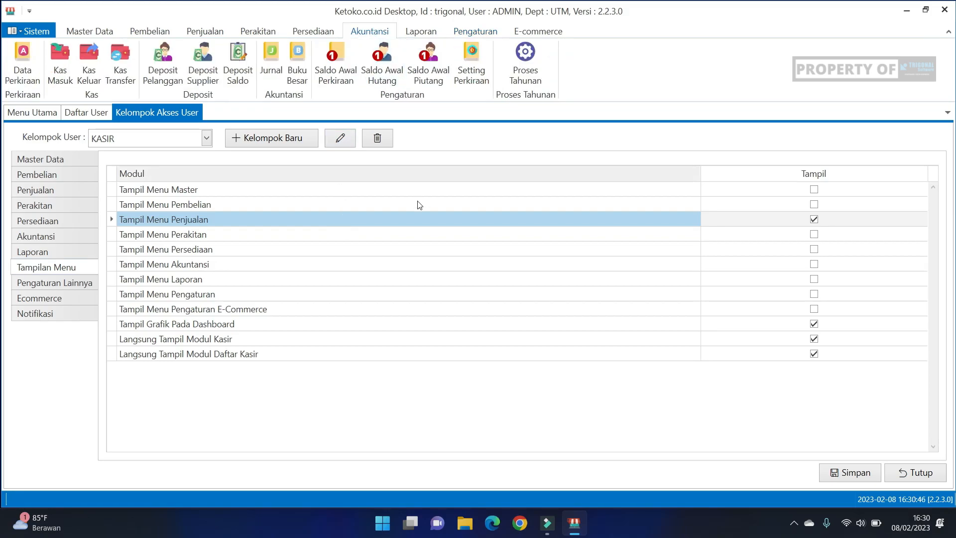
left_click(270, 268)
left_click(813, 264)
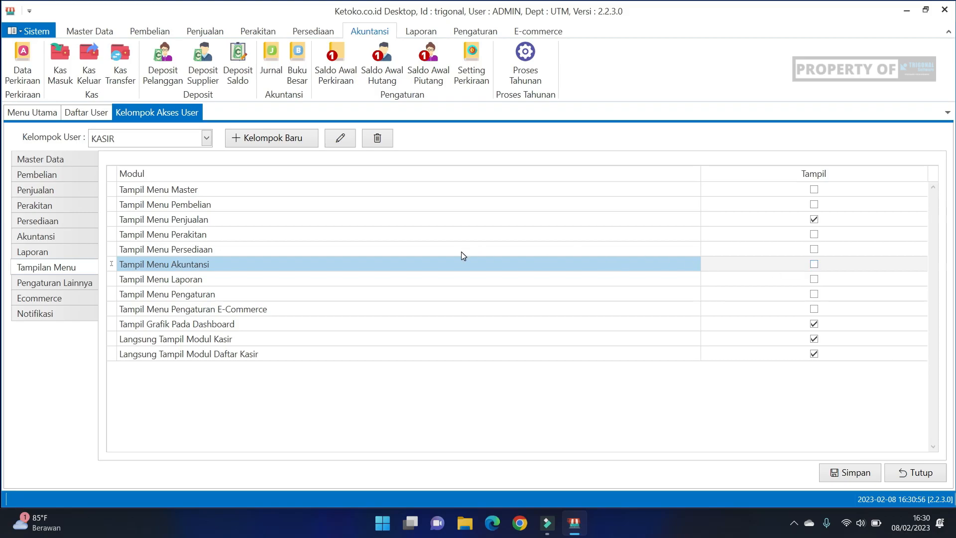
Step: Close the user group access settings and the user list without saving, and log out of the admin account
left_click(905, 482)
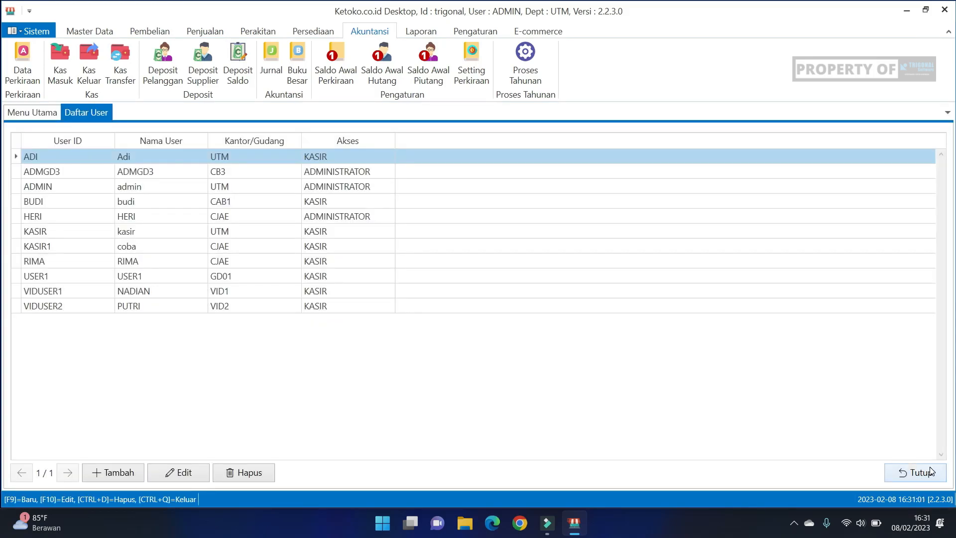
left_click(922, 473)
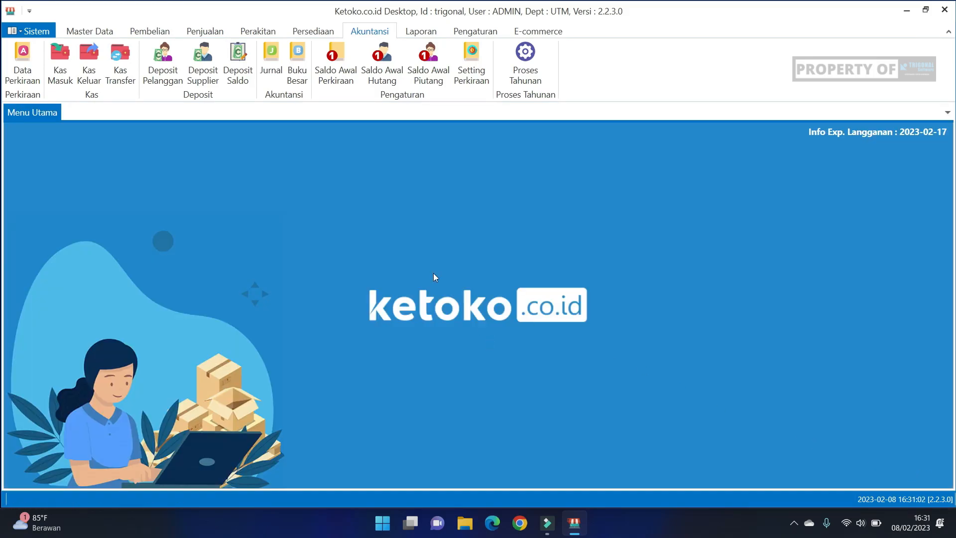
left_click(64, 80)
left_click(504, 286)
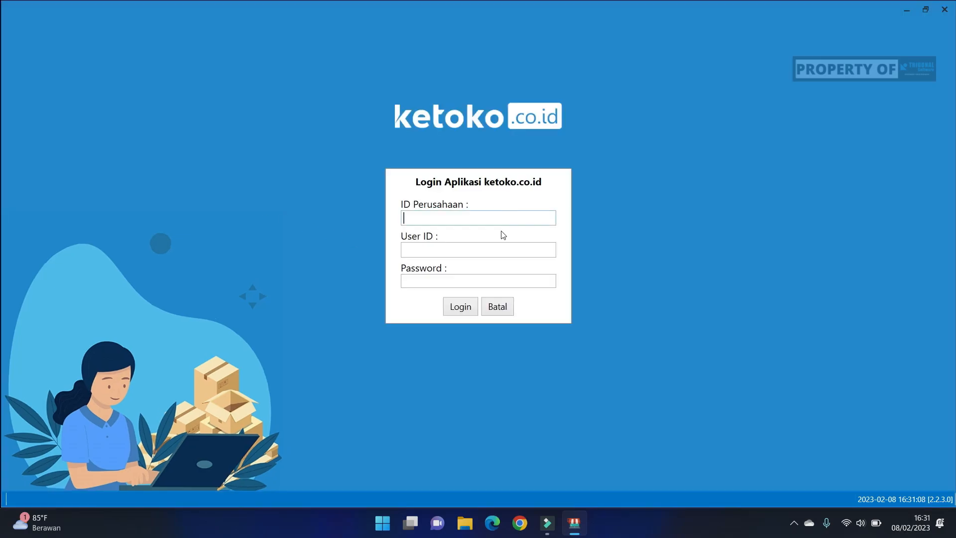
Step: Log in to company ID trigonal with the new cashier's user ID and password
type("trigonaladi1234")
key("Tab")
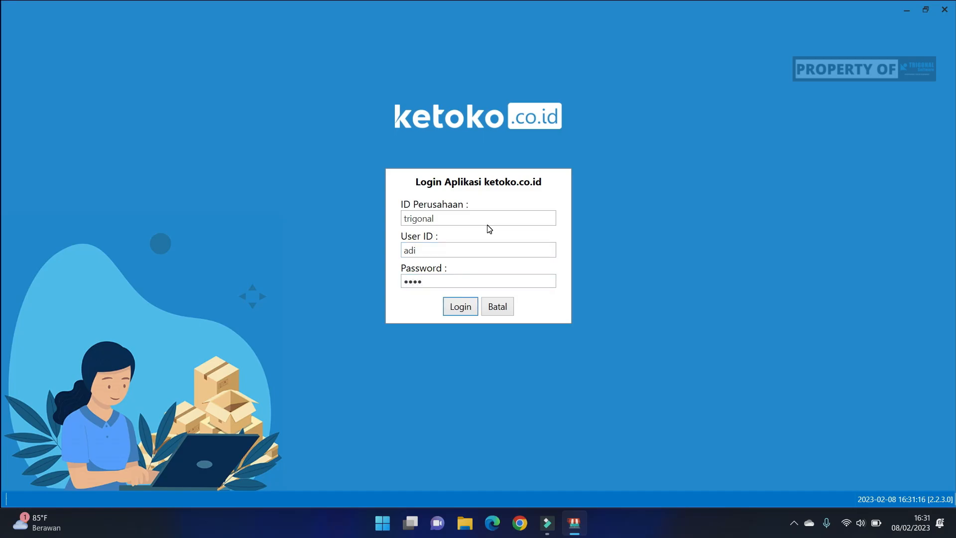
key("Return")
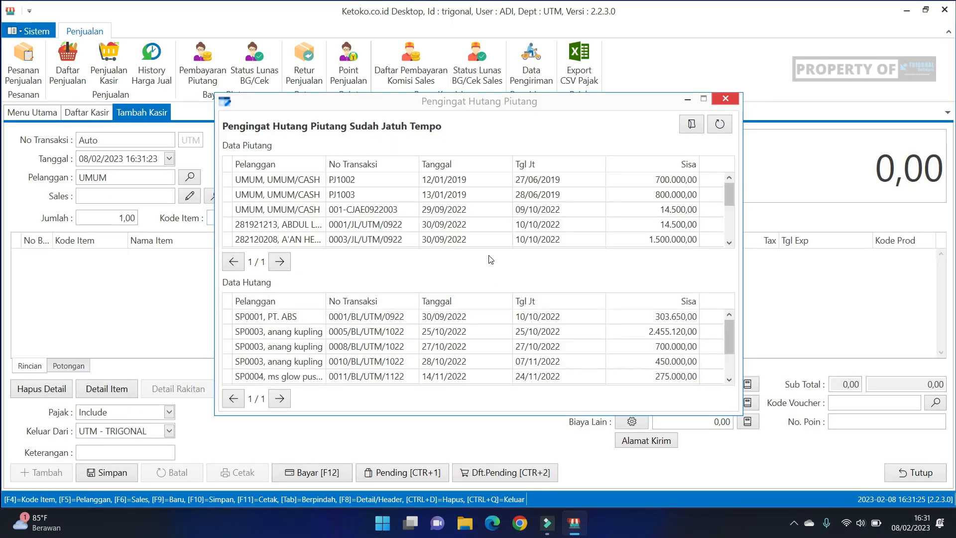
Step: Dismiss the overdue debt and receivables reminder, and close the new cashier transaction and the cashier list without saving
left_click(723, 101)
left_click(588, 282)
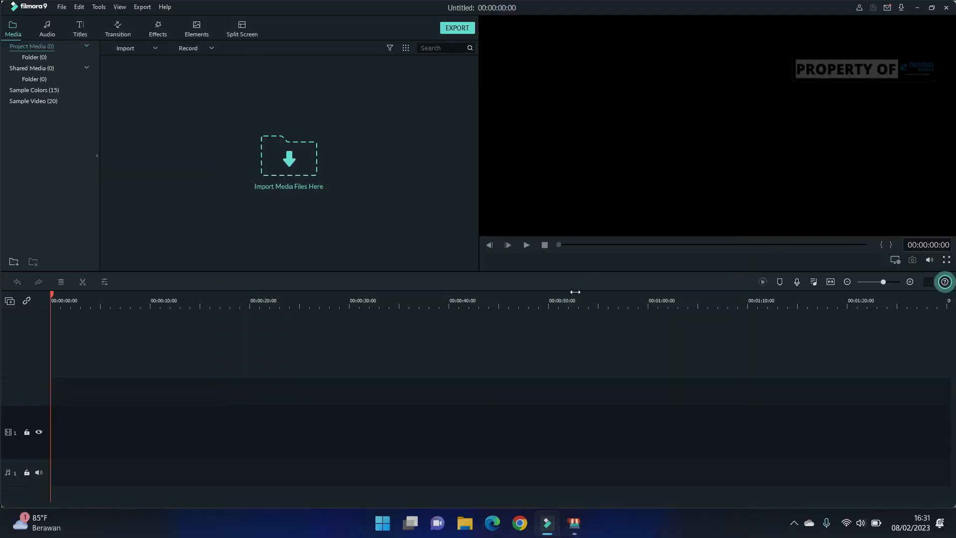
left_click(575, 530)
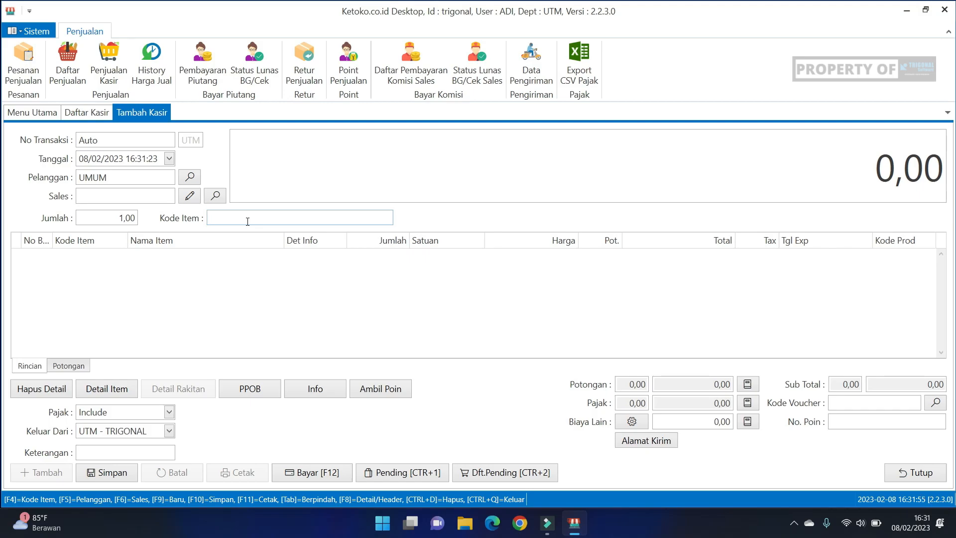
left_click(917, 471)
left_click(921, 467)
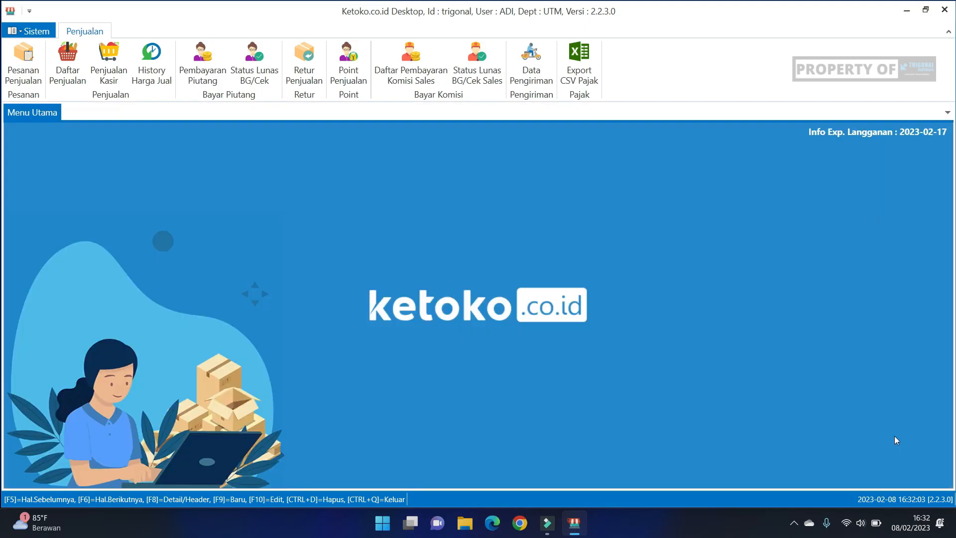